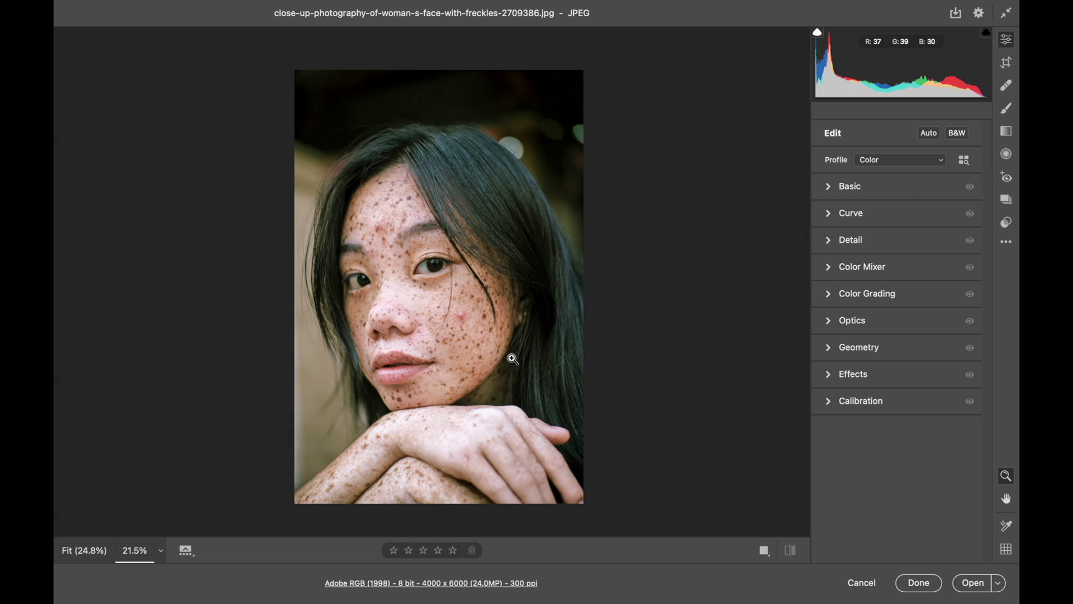
# Magnify the portrait to 109% and pan across the cheek, eyes and forehead to inspect blemishes.
pyautogui.moveTo(452, 328); pyautogui.dragTo(568, 339)
pyautogui.press('h')
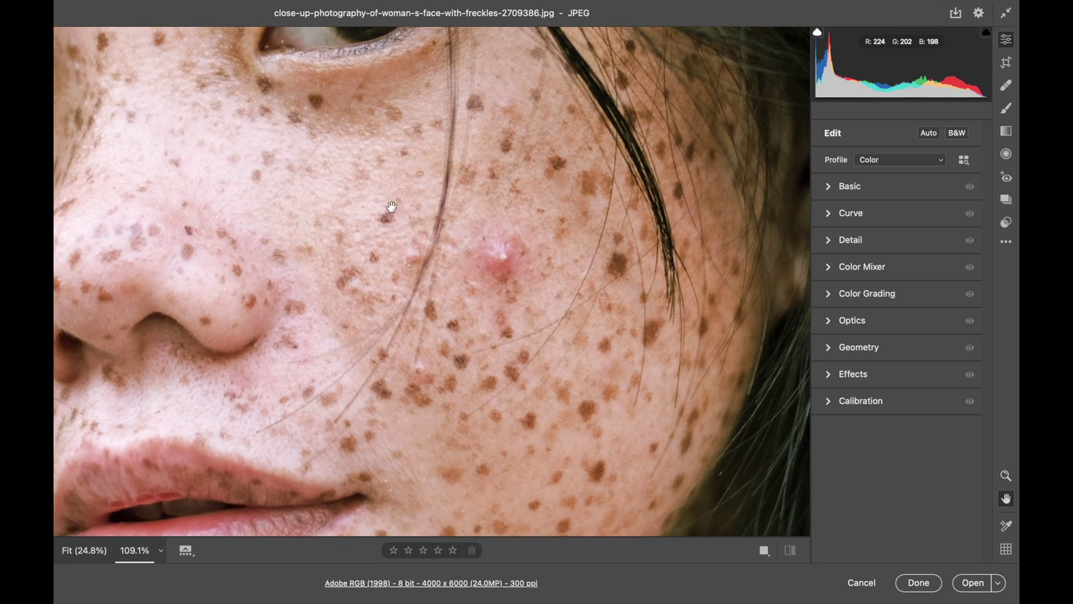
pyautogui.moveTo(390, 207); pyautogui.dragTo(624, 459)
pyautogui.moveTo(532, 322); pyautogui.dragTo(505, 254)
pyautogui.press('z')
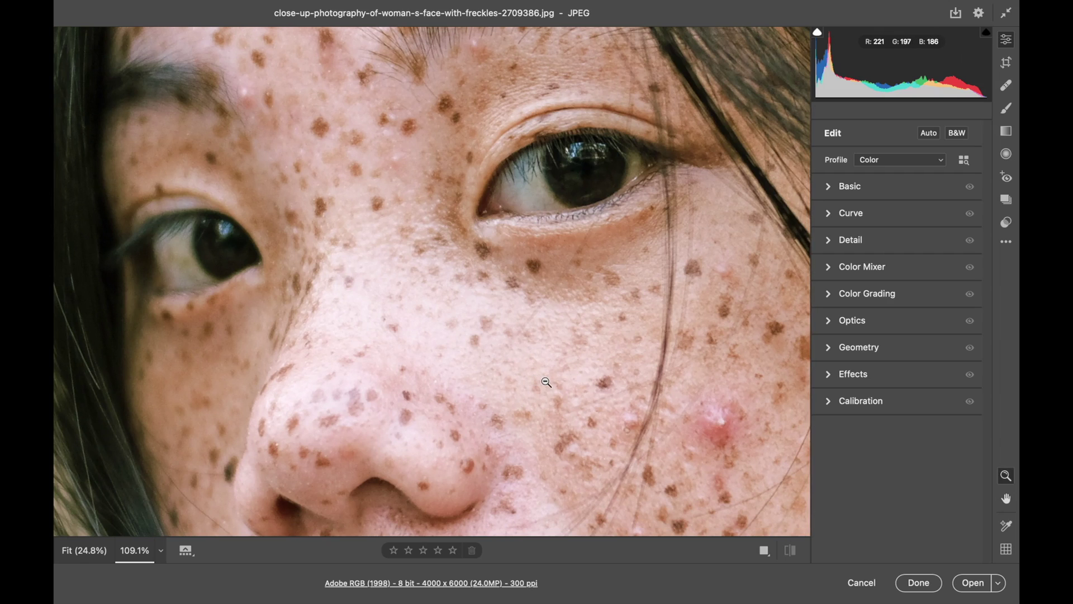
pyautogui.scroll(-5, 546, 382)
pyautogui.hscroll(5, 546, 382)
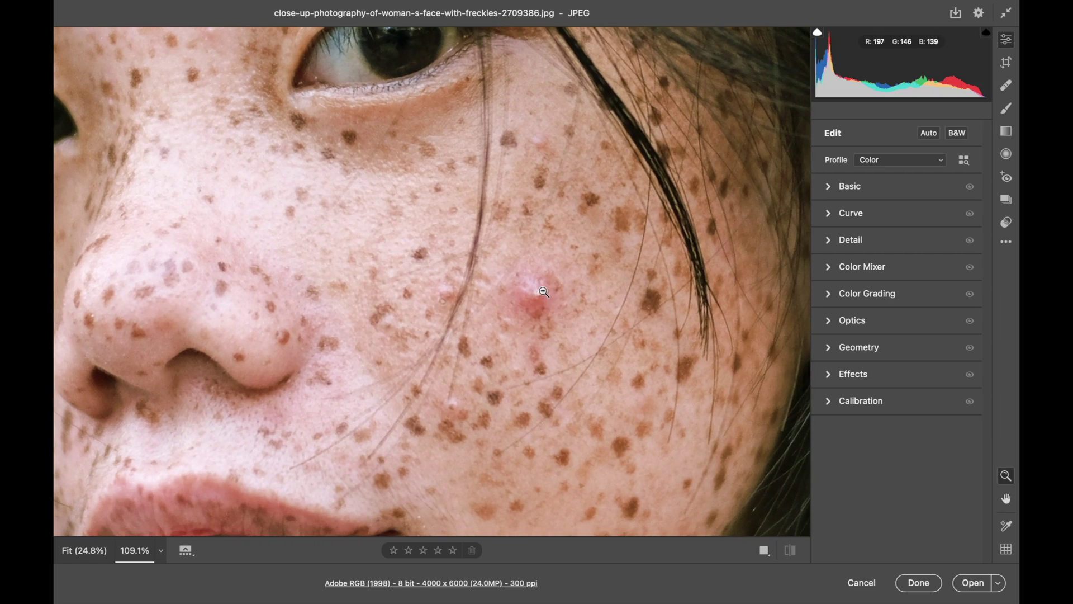
pyautogui.scroll(5, 543, 292)
pyautogui.hscroll(-5, 544, 291)
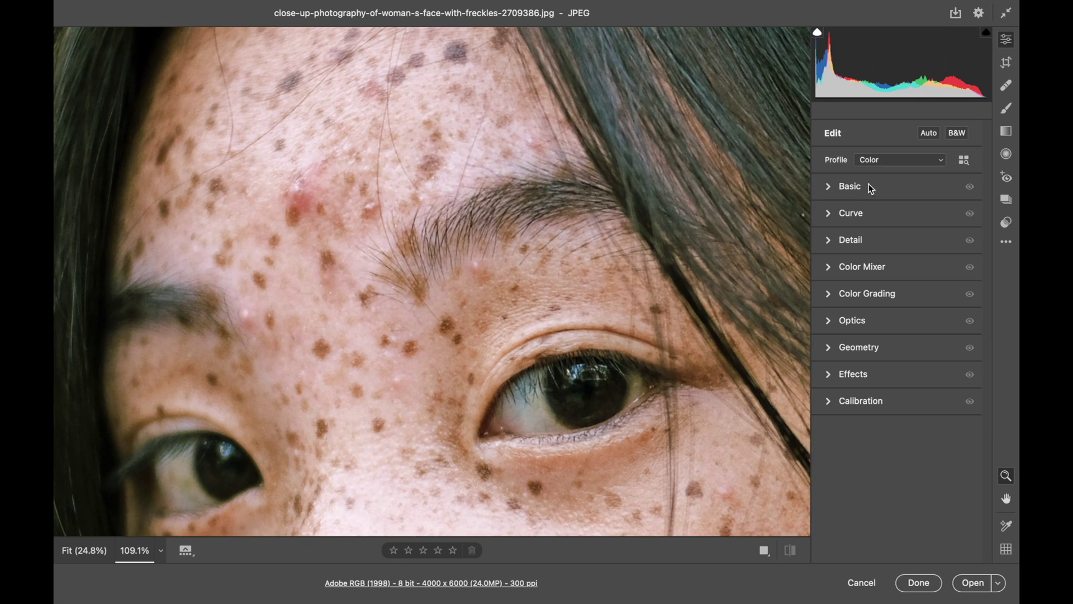
# Set up Spot Removal as Heal with Size 65, Feather 100 and Opacity 100.
pyautogui.click(1010, 88)
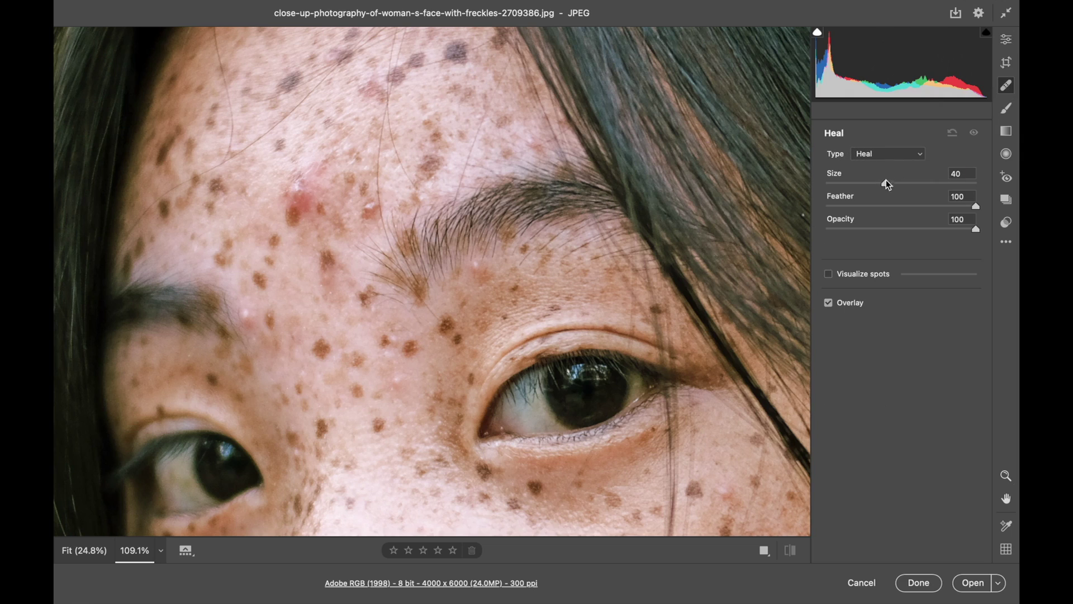
pyautogui.click(909, 160)
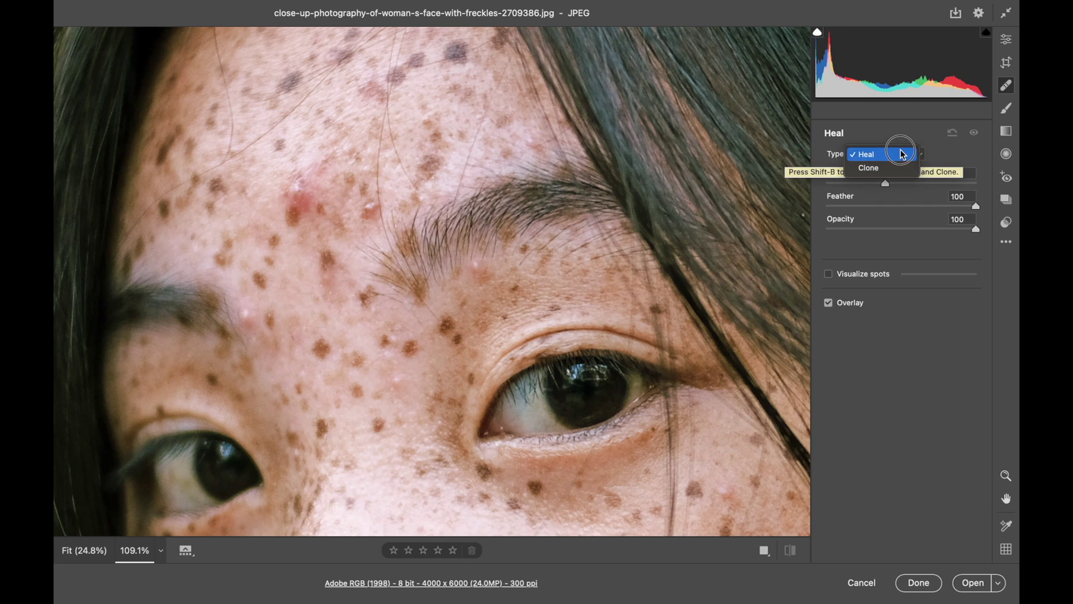
pyautogui.click(900, 152)
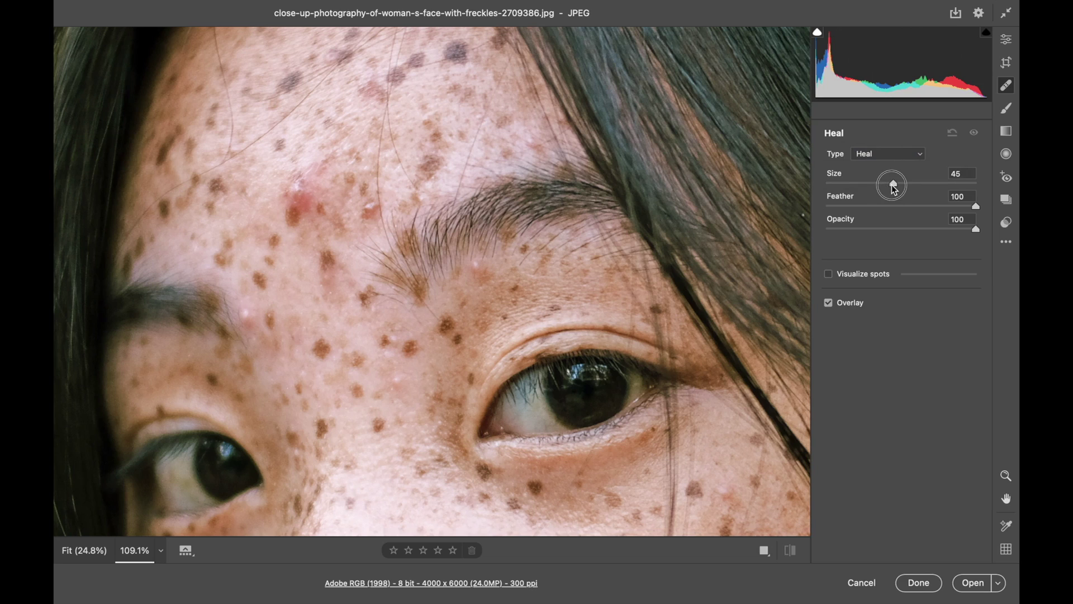
pyautogui.click(926, 183)
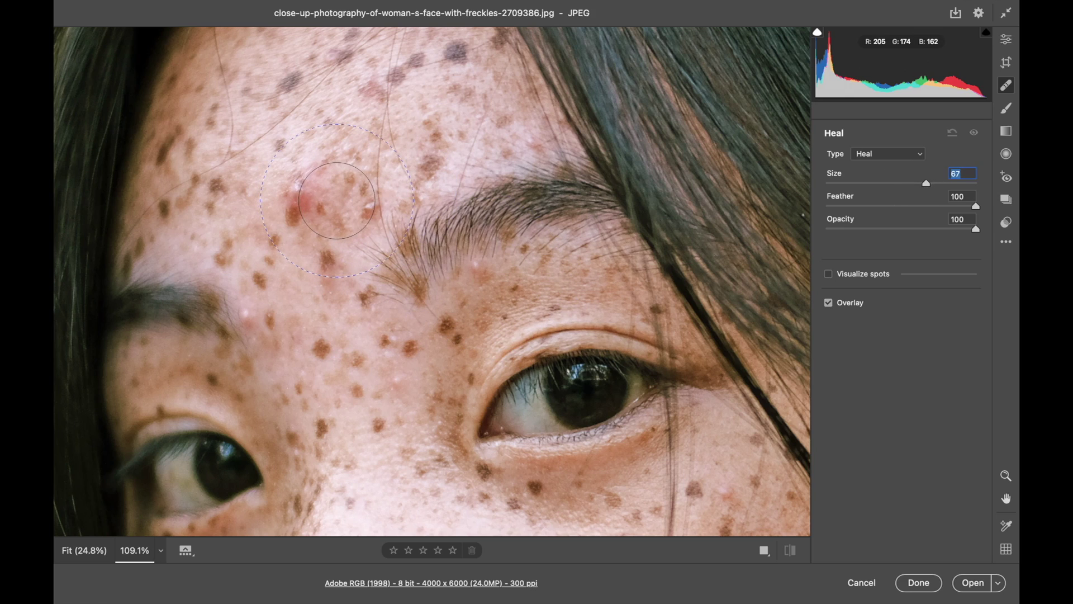
pyautogui.press('Up')
pyautogui.press('Up')
pyautogui.press('Up')
pyautogui.press('Up')
pyautogui.press('Up')
pyautogui.press('Up')
pyautogui.press('Up')
pyautogui.press('Up')
pyautogui.press('Up')
pyautogui.press('Up')
pyautogui.press('Up')
pyautogui.press('Up')
pyautogui.press('Up')
pyautogui.press('Up')
pyautogui.press('Up')
pyautogui.press('Up')
pyautogui.press('Up')
pyautogui.press('Up')
pyautogui.press('Up')
pyautogui.press('Up')
pyautogui.press('Up')
pyautogui.press('Up')
pyautogui.press('Up')
pyautogui.press('Down')
pyautogui.press('Down')
pyautogui.press('Down')
pyautogui.press('Down')
pyautogui.press('Down')
pyautogui.press('Down')
pyautogui.press('Down')
pyautogui.press('Down')
pyautogui.press('Down')
pyautogui.press('Down')
pyautogui.press('Down')
pyautogui.press('Down')
pyautogui.press('Down')
pyautogui.press('Down')
pyautogui.press('Down')
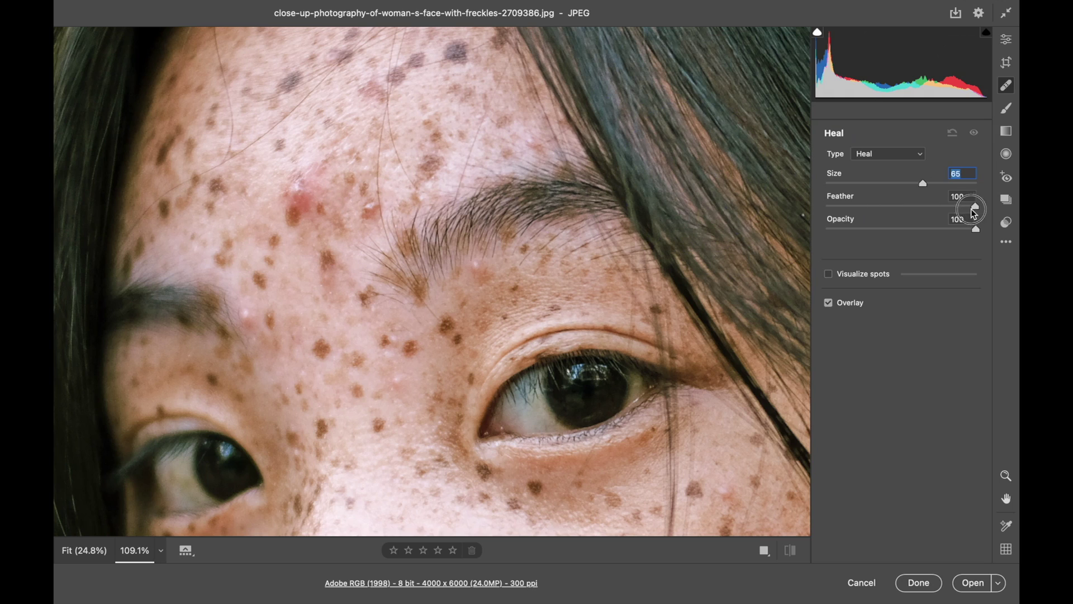
pyautogui.moveTo(972, 206)
pyautogui.mouseDown()
pyautogui.moveTo(844, 214)
pyautogui.moveTo(979, 211)
pyautogui.mouseUp()
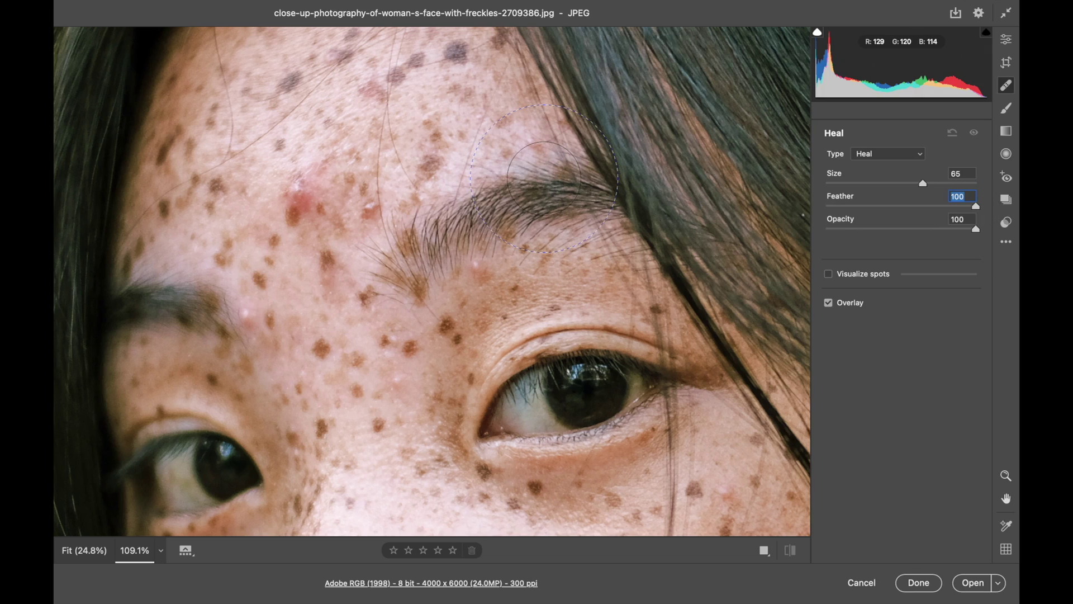
pyautogui.moveTo(974, 230)
pyautogui.mouseDown()
pyautogui.moveTo(868, 238)
pyautogui.moveTo(983, 241)
pyautogui.mouseUp()
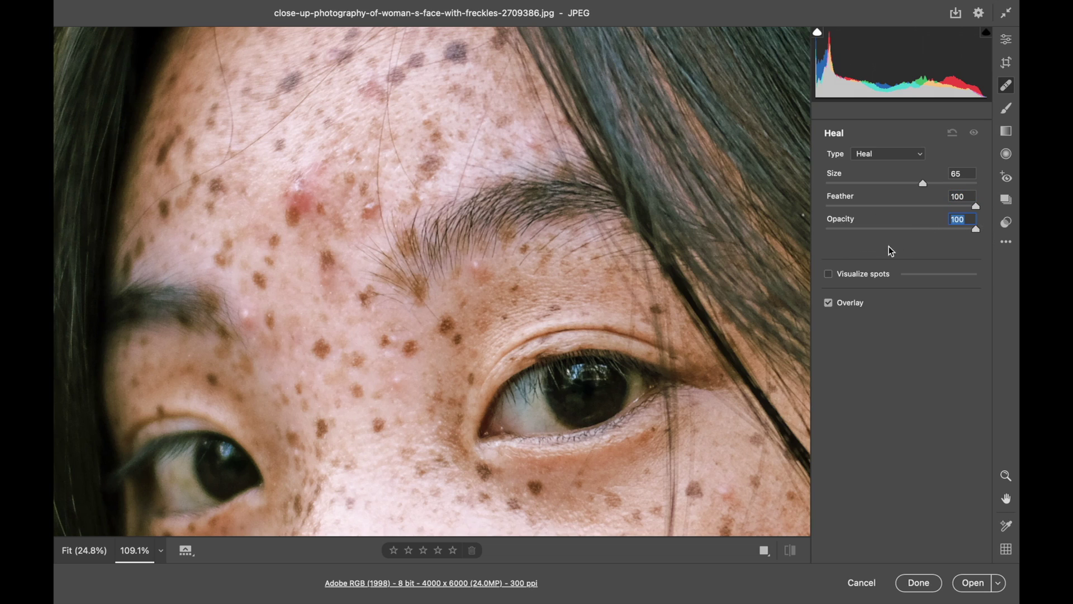
pyautogui.click(830, 277)
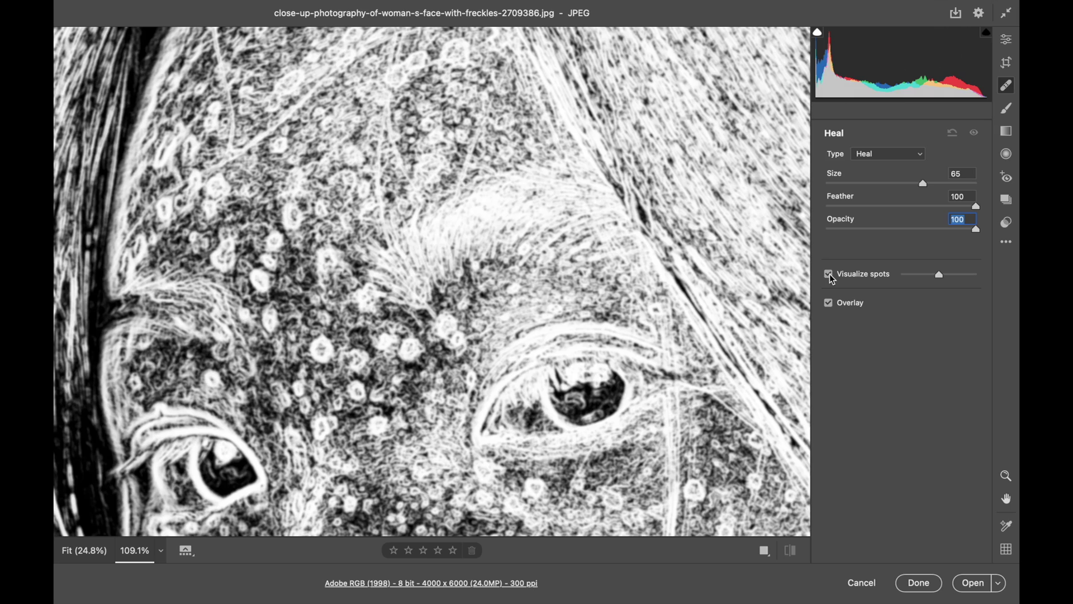
pyautogui.moveTo(938, 279)
pyautogui.mouseDown()
pyautogui.moveTo(898, 278)
pyautogui.moveTo(958, 274)
pyautogui.moveTo(929, 274)
pyautogui.mouseUp()
pyautogui.click(831, 276)
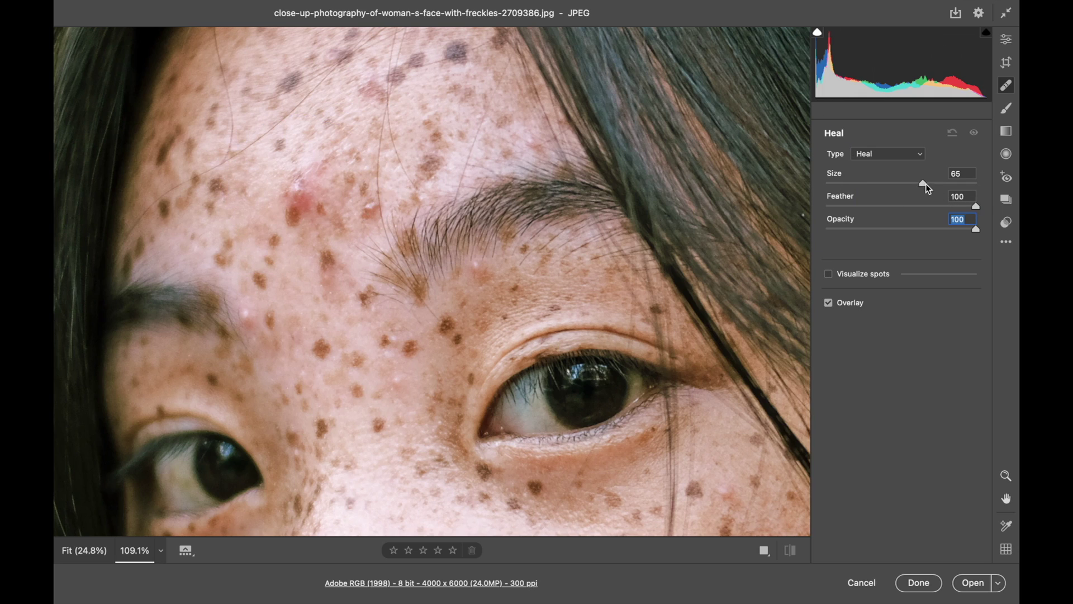
# Enlarge the heal brush to 74 and heal the red forehead blemish, repositioning its sample area.
pyautogui.moveTo(923, 183); pyautogui.dragTo(936, 183)
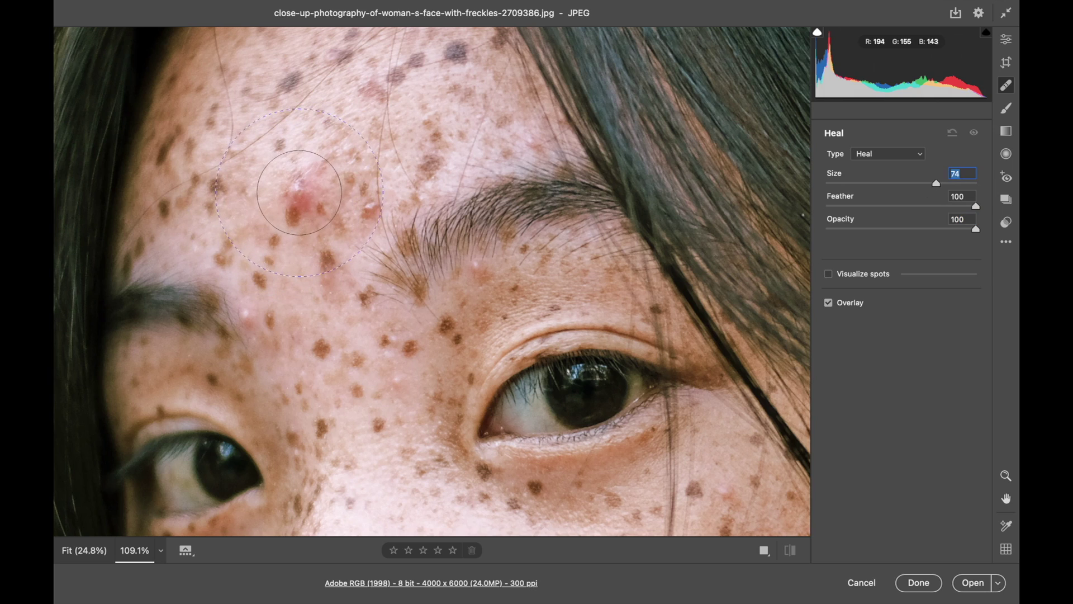
pyautogui.click(298, 199)
pyautogui.press('super+minus')
pyautogui.press('super+minus')
pyautogui.press('super+minus')
pyautogui.press('super+minus')
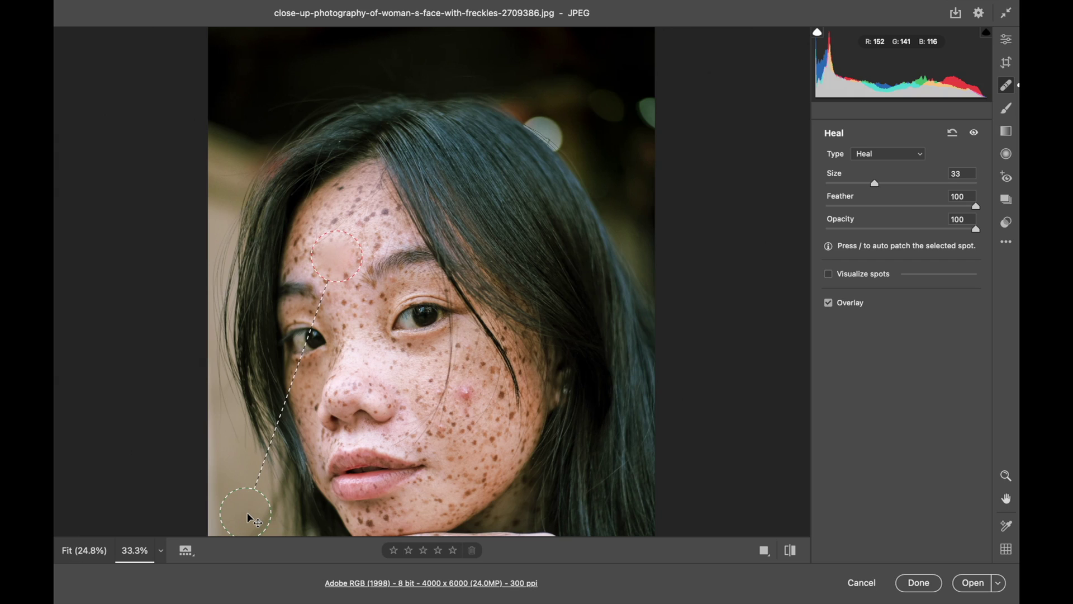
pyautogui.moveTo(247, 514)
pyautogui.mouseDown()
pyautogui.moveTo(268, 393)
pyautogui.moveTo(233, 409)
pyautogui.moveTo(352, 371)
pyautogui.moveTo(489, 451)
pyautogui.moveTo(474, 445)
pyautogui.moveTo(466, 473)
pyautogui.moveTo(469, 452)
pyautogui.moveTo(487, 450)
pyautogui.mouseUp()
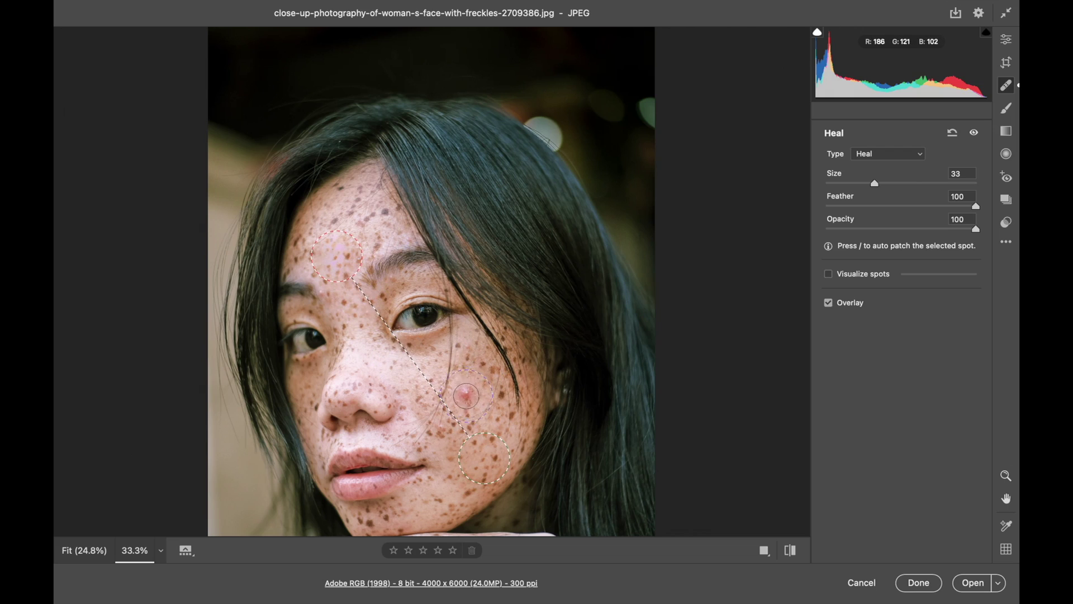
# Heal the red cheek blemish using skin below the eye, then turn off Overlay.
pyautogui.click(467, 393)
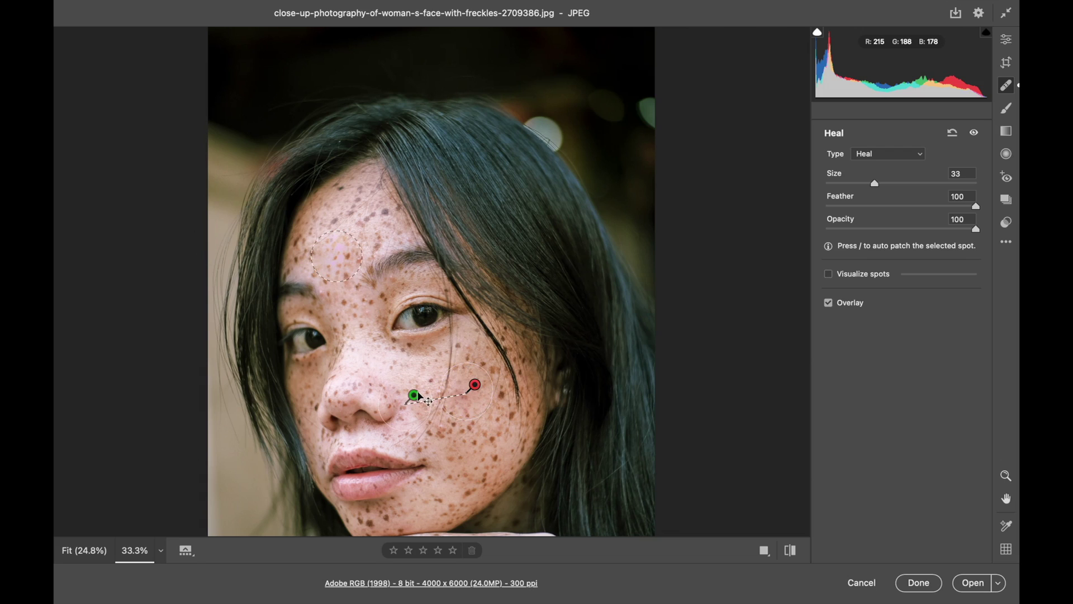
pyautogui.moveTo(419, 396)
pyautogui.mouseDown()
pyautogui.moveTo(386, 246)
pyautogui.moveTo(419, 354)
pyautogui.moveTo(490, 455)
pyautogui.moveTo(476, 467)
pyautogui.moveTo(509, 439)
pyautogui.moveTo(478, 450)
pyautogui.moveTo(445, 437)
pyautogui.moveTo(476, 460)
pyautogui.mouseUp()
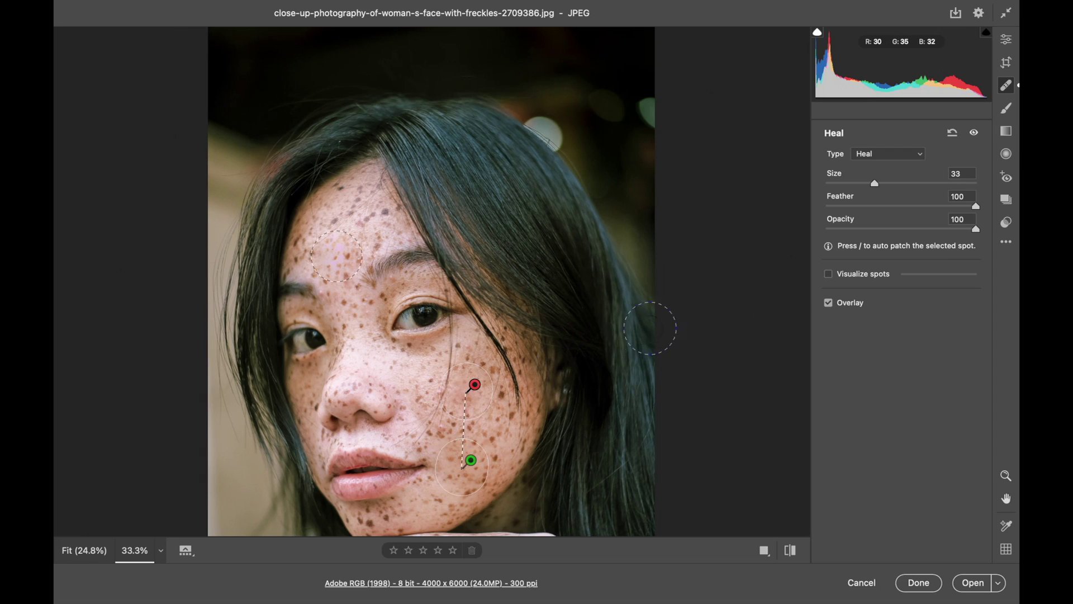
pyautogui.click(830, 303)
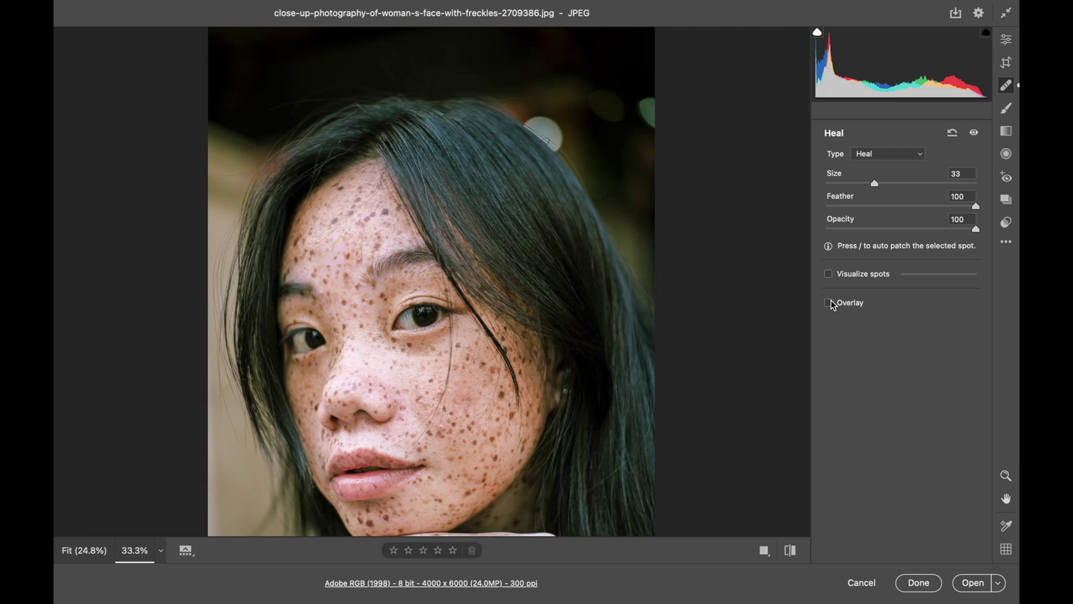
# Zoom back in on the face and turn the heal spot Overlay back on.
pyautogui.press('z')
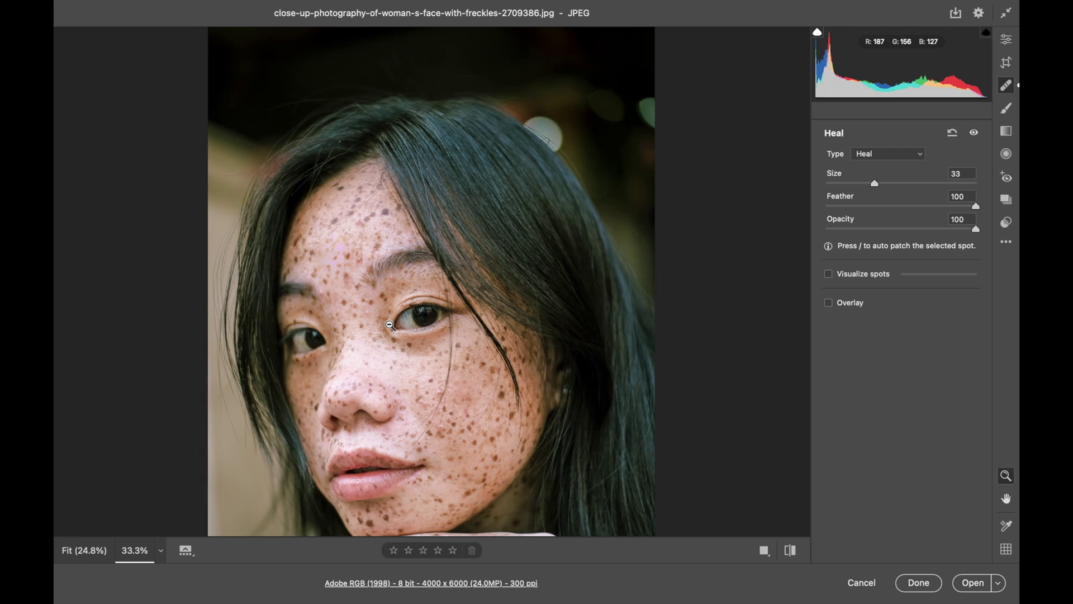
pyautogui.scroll(8, 389, 324)
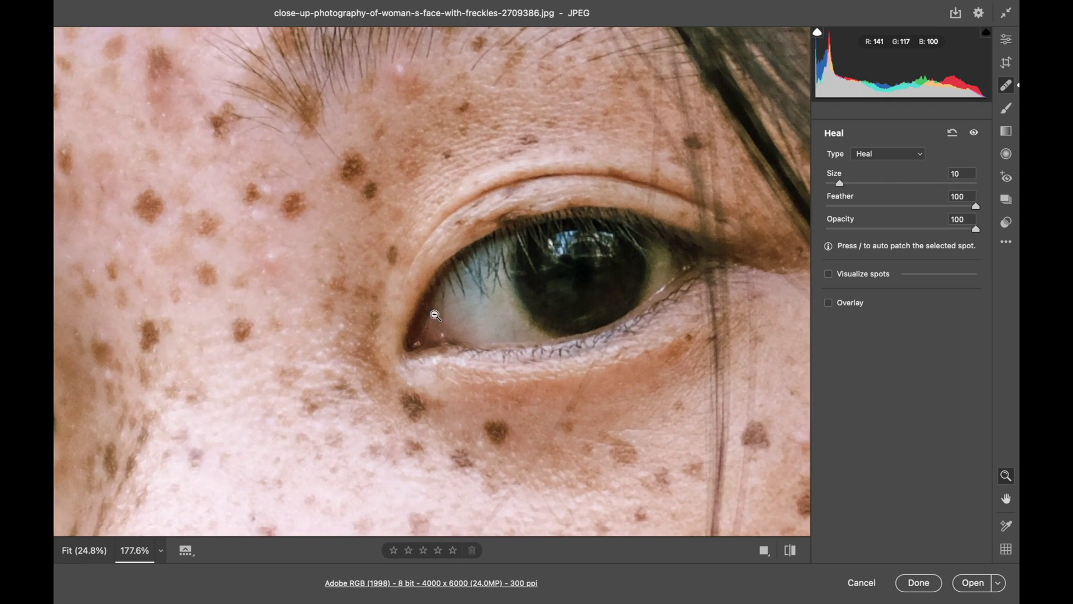
pyautogui.press('h')
pyautogui.moveTo(374, 249); pyautogui.dragTo(575, 510)
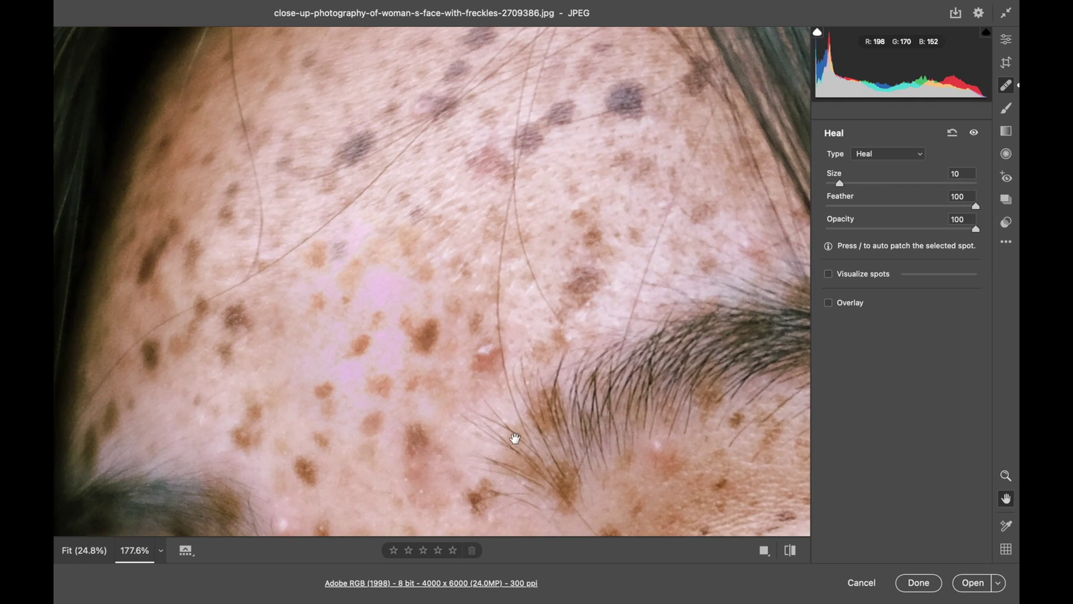
pyautogui.press('z')
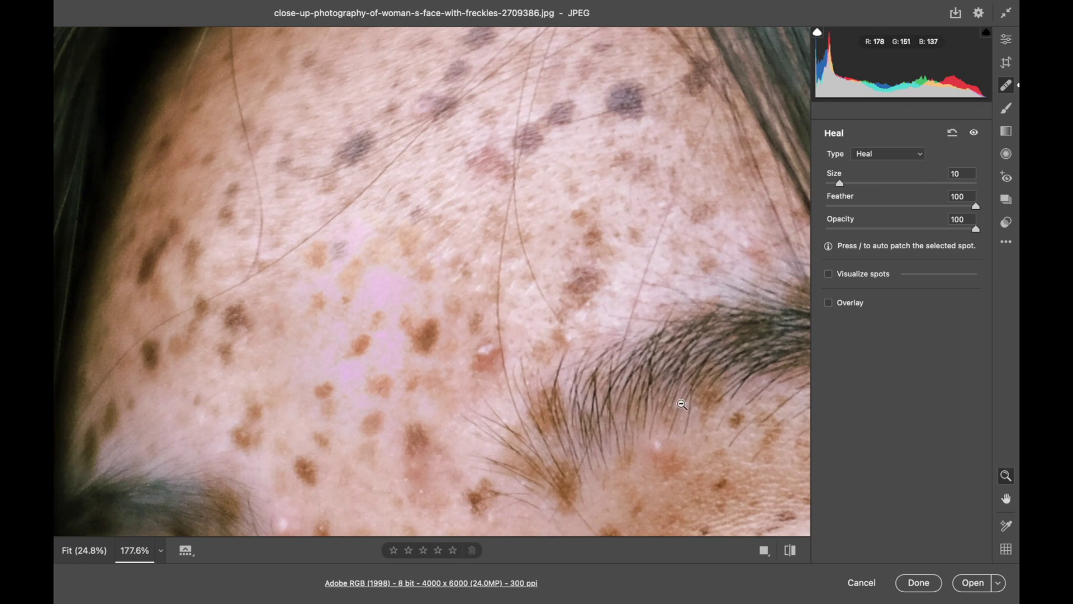
pyautogui.press('h')
pyautogui.scroll(-15, 694, 426)
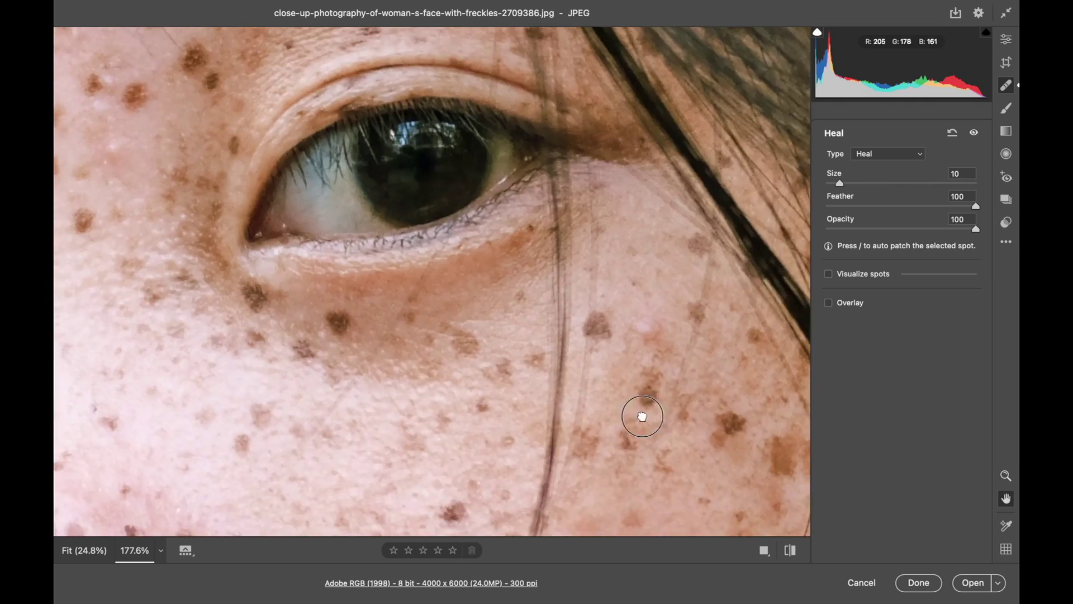
pyautogui.scroll(-3, 553, 120)
pyautogui.scroll(-2, 731, 146)
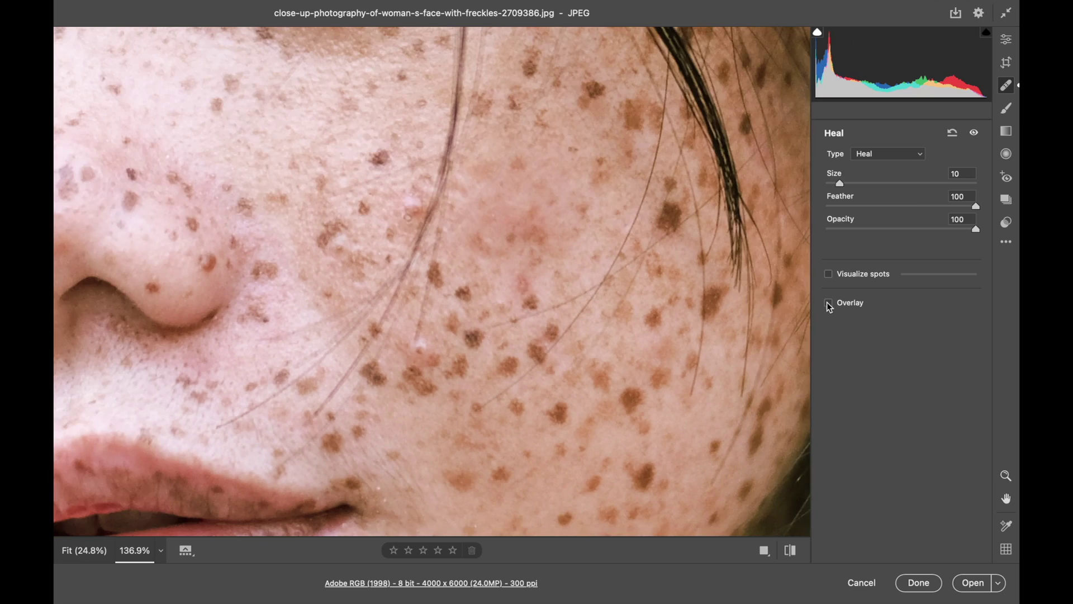
pyautogui.click(828, 302)
# Move the cheek heal spot's source to clean lower-cheek skin and reduce brush Size to 15.
pyautogui.press(']')
pyautogui.press(']')
pyautogui.press(']')
pyautogui.press(']')
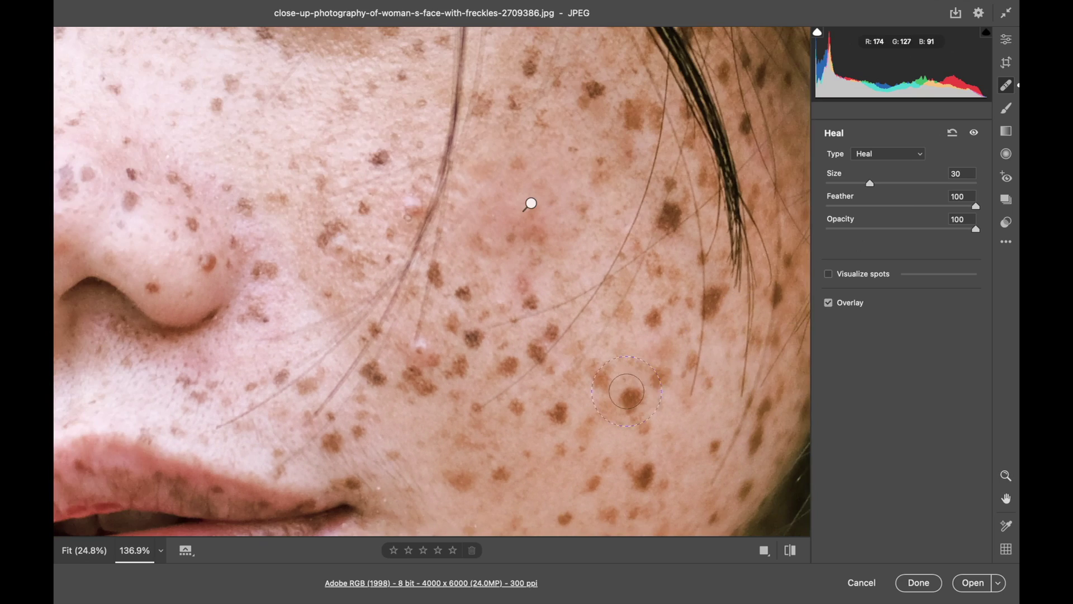
pyautogui.click(531, 205)
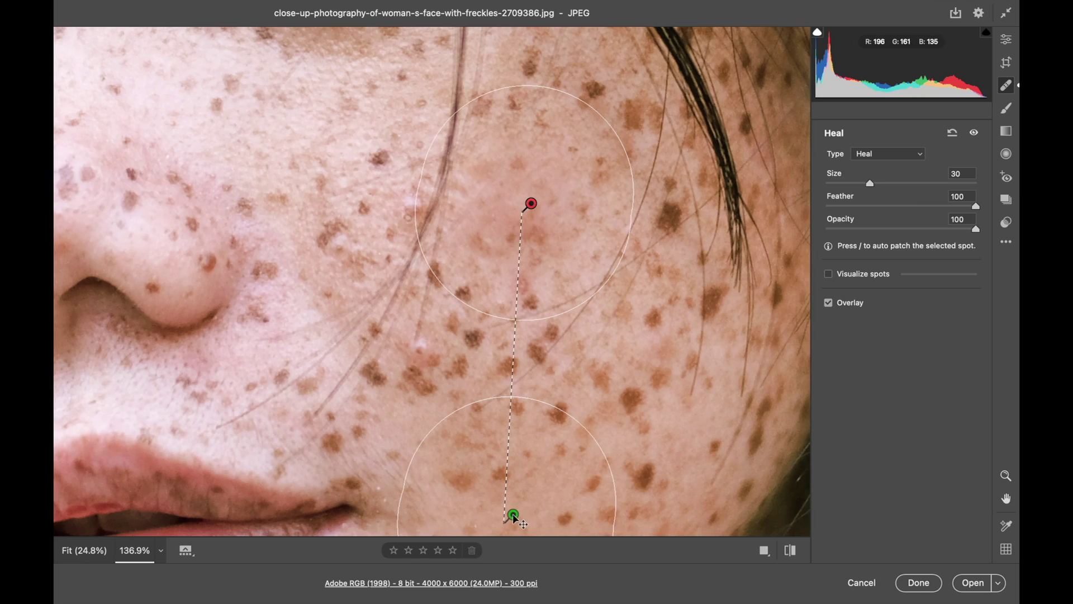
pyautogui.moveTo(512, 513); pyautogui.dragTo(216, 181)
pyautogui.moveTo(284, 249); pyautogui.dragTo(563, 475)
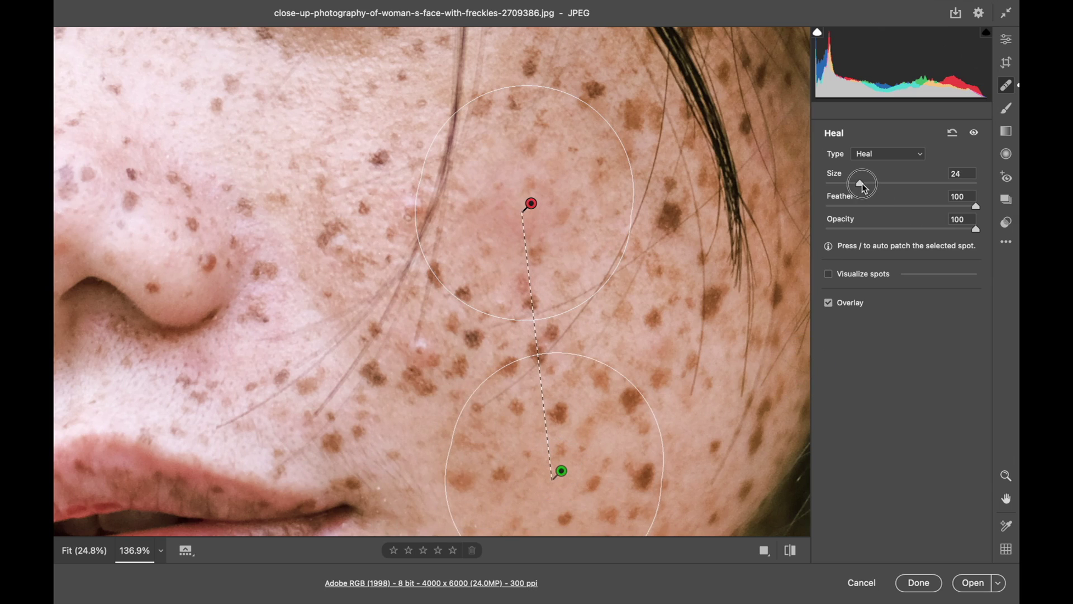
pyautogui.moveTo(860, 183); pyautogui.dragTo(848, 183)
pyautogui.moveTo(561, 471); pyautogui.dragTo(571, 487)
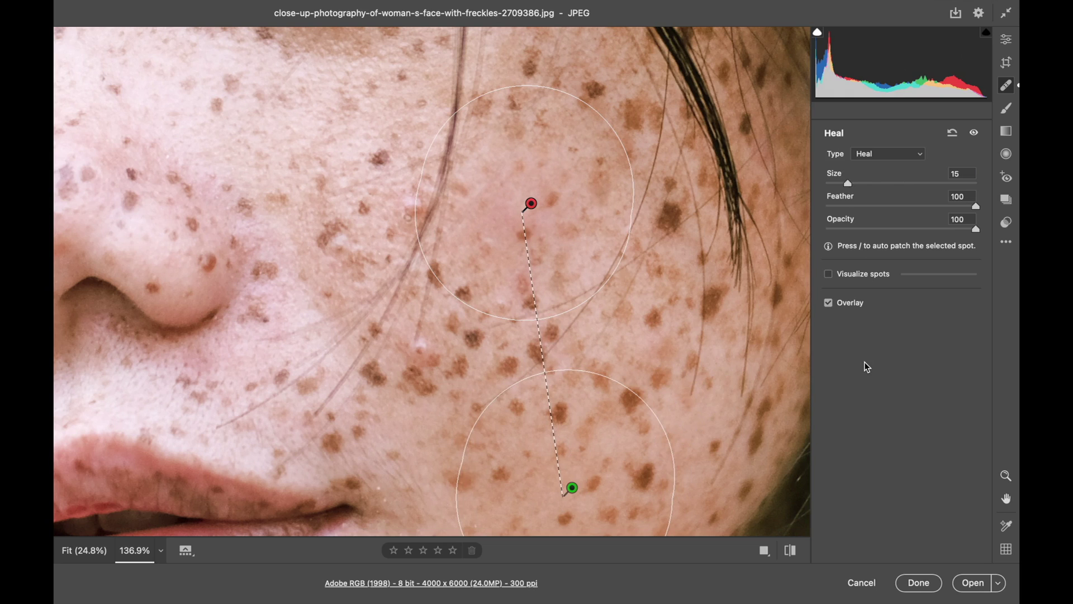
# Fit the photo to the window, hide the spot overlay, and send the image to Photoshop.
pyautogui.press('super+0')
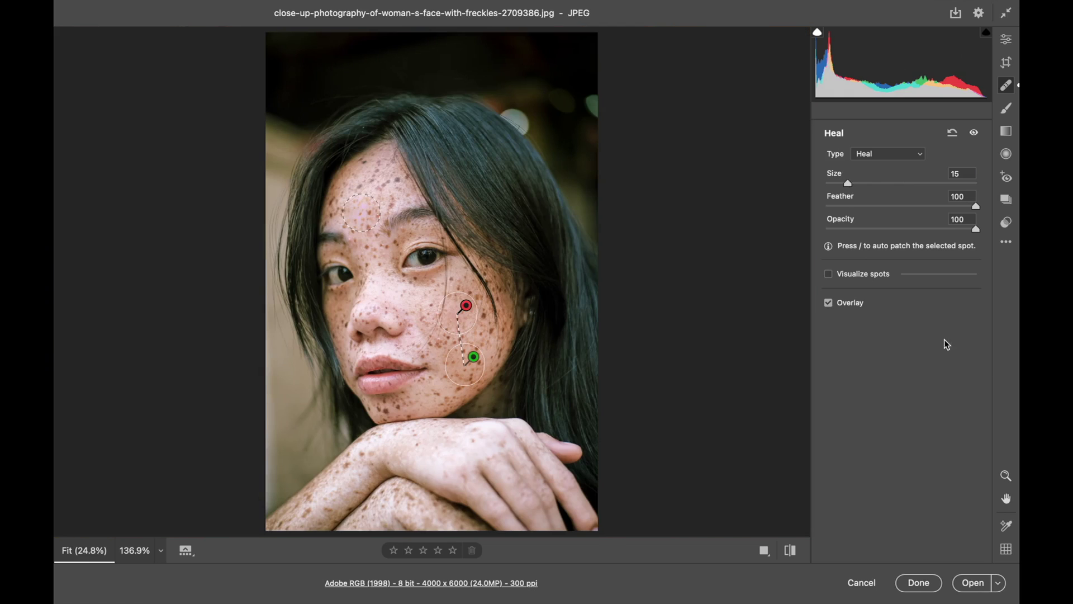
pyautogui.click(829, 303)
pyautogui.click(973, 583)
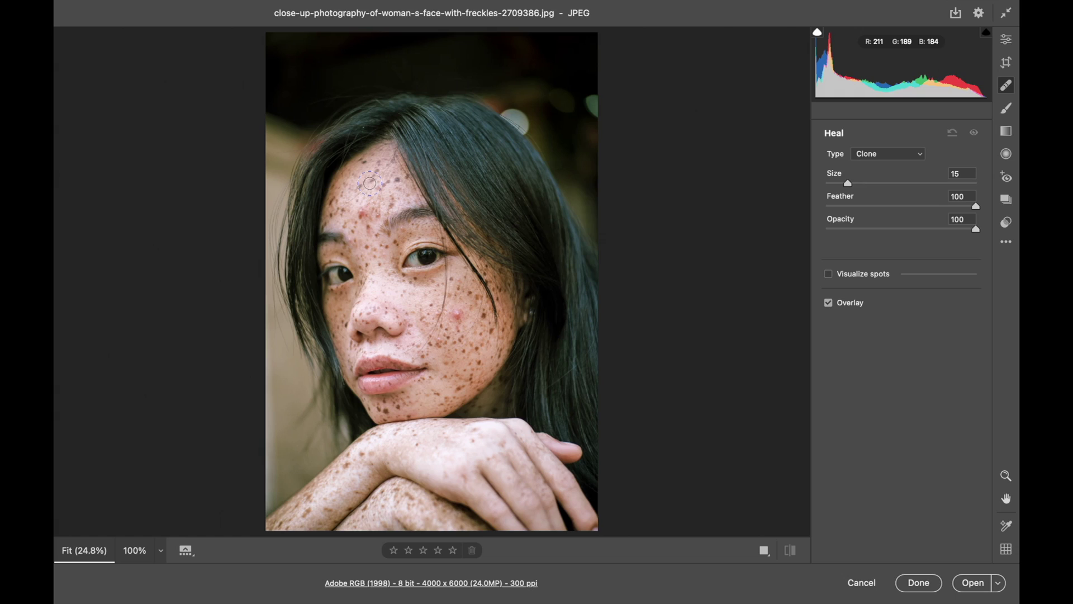
# Add Clone spots over the forehead blemish and the red cheek blemish, sampling nearby skin.
pyautogui.press('alt')
pyautogui.click(361, 215)
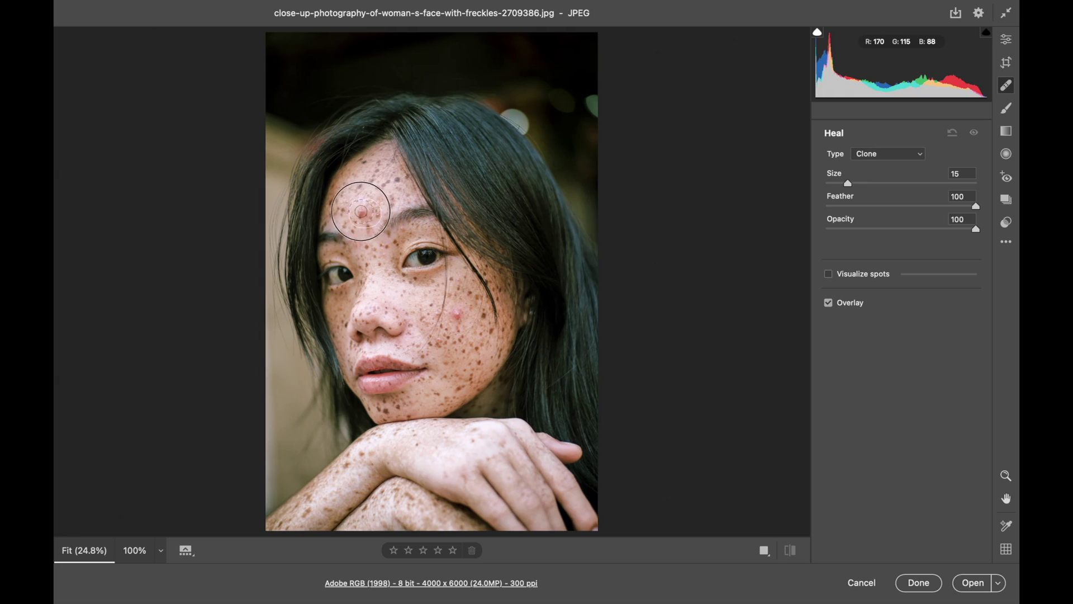
pyautogui.moveTo(361, 215); pyautogui.dragTo(374, 198)
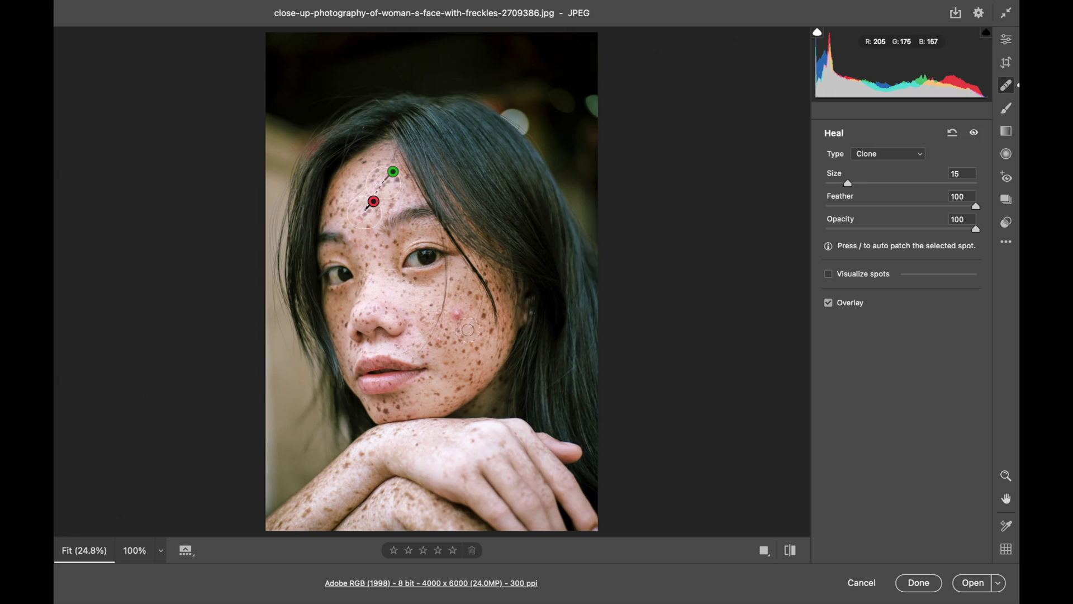
pyautogui.press('alt')
pyautogui.click(459, 315)
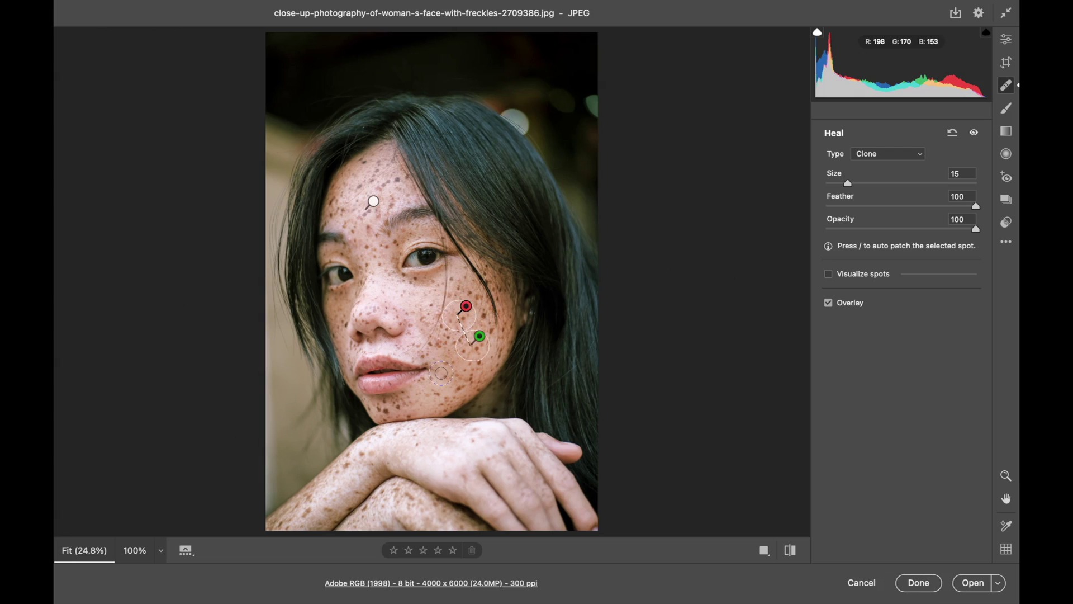